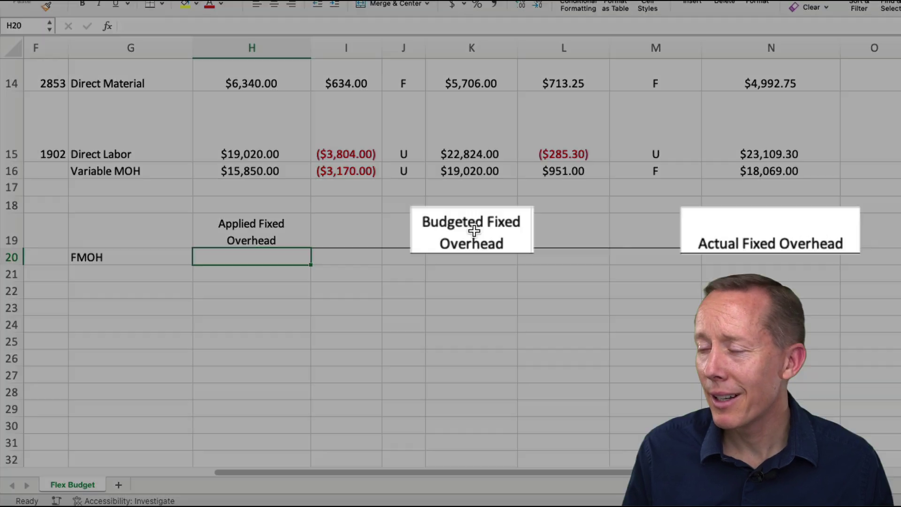
Link the Budgeted Fixed Overhead amount for FMOH in K20 to the Flexible Budget's Fixed Costs in K9
click(469, 228)
click(698, 225)
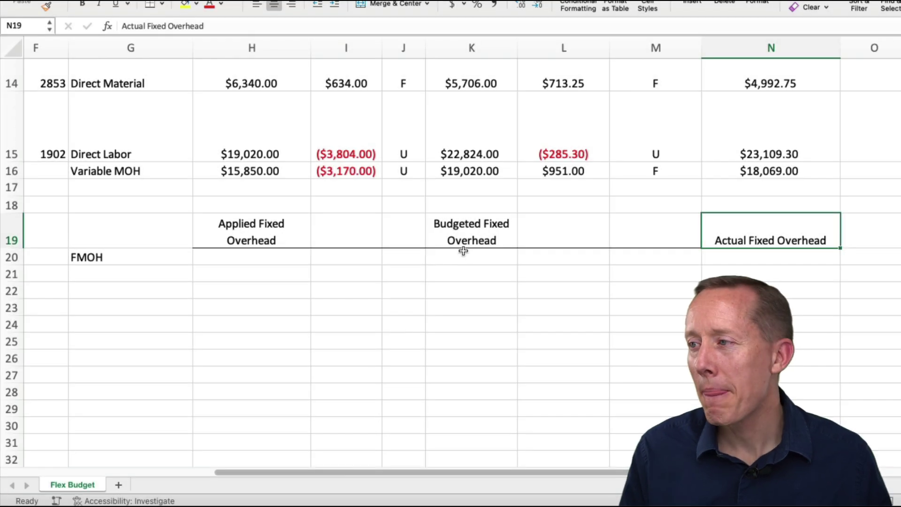
click(463, 256)
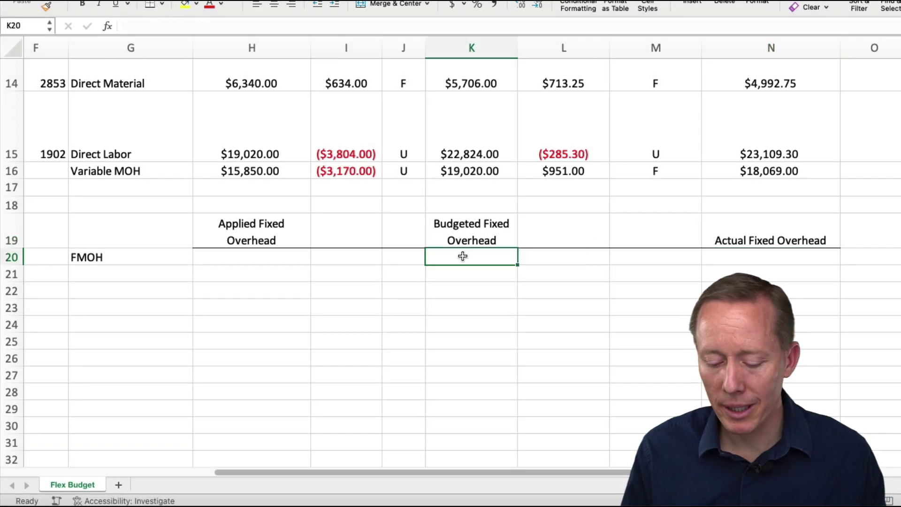
text(=)
scroll(464, 249, up, 5)
scroll(466, 246, down, 1)
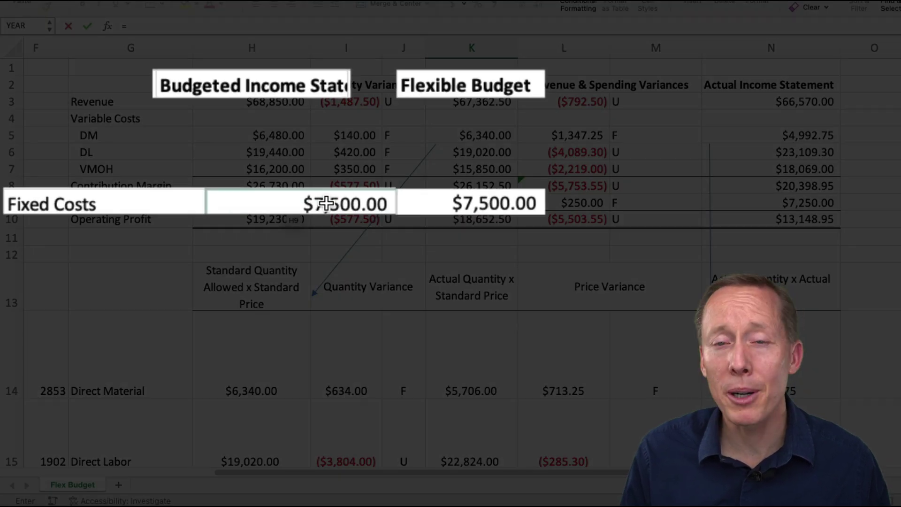
click(455, 202)
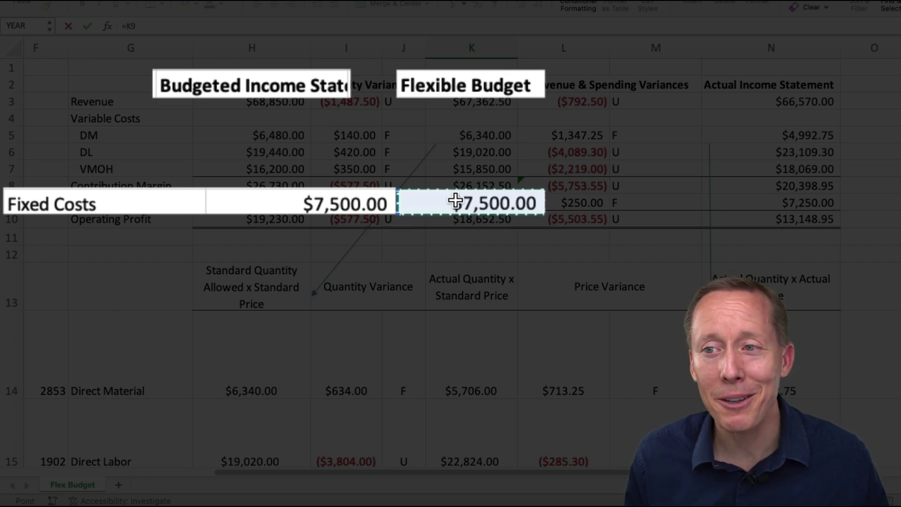
key(Return)
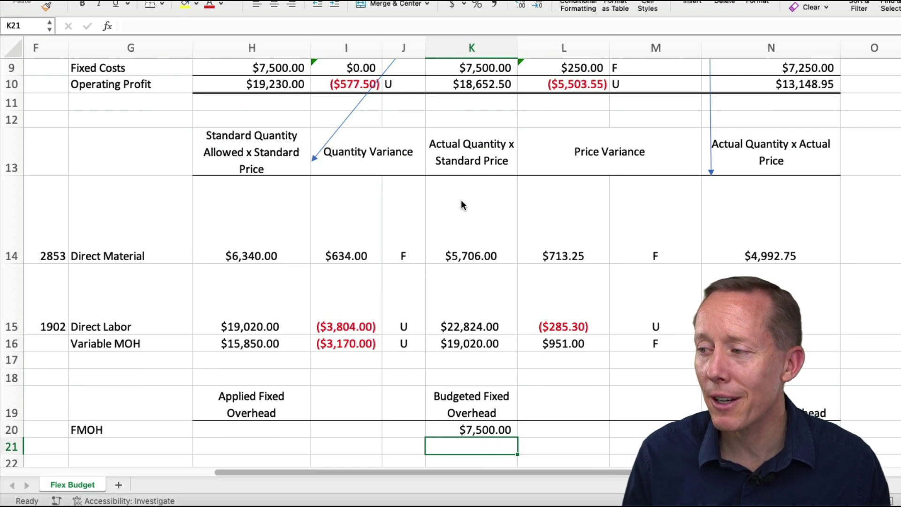
Link the Actual Fixed Overhead amount in N20 to the Actual Income Statement's Fixed Costs in N9
click(738, 430)
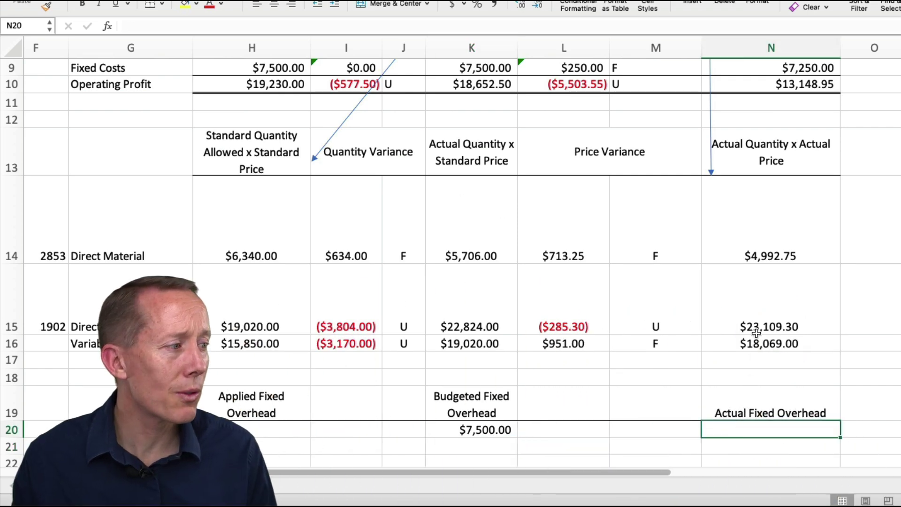
text(=)
scroll(754, 308, up, 4)
click(770, 204)
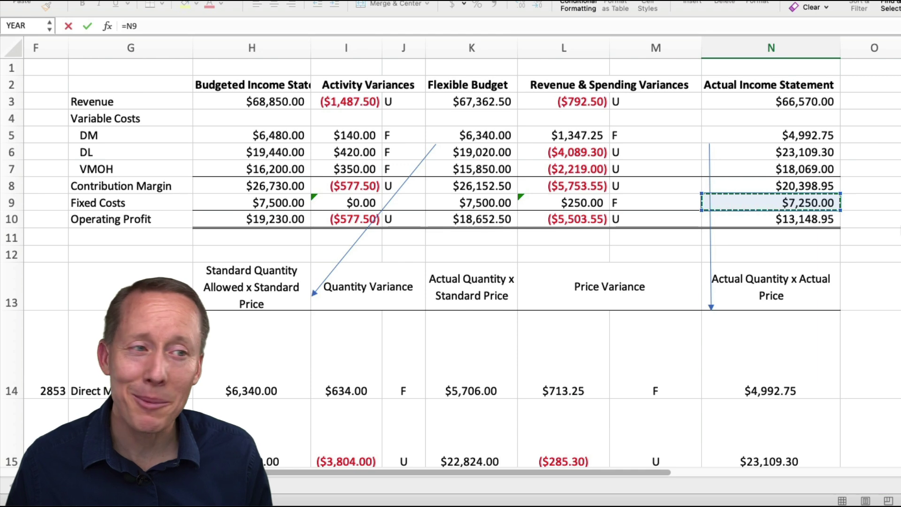
key(Return)
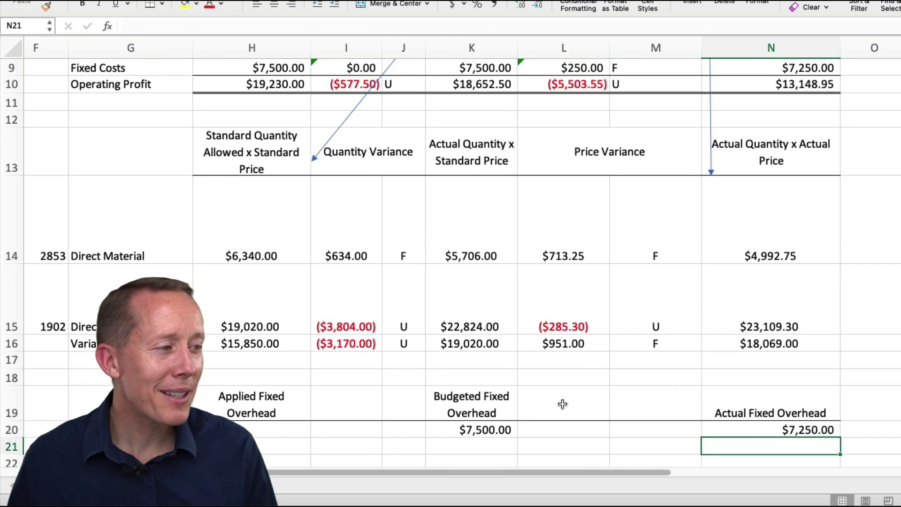
Enter the heading "Fixed MOH Budget Variance" in L19 and merge and center it across L19:M19
click(562, 404)
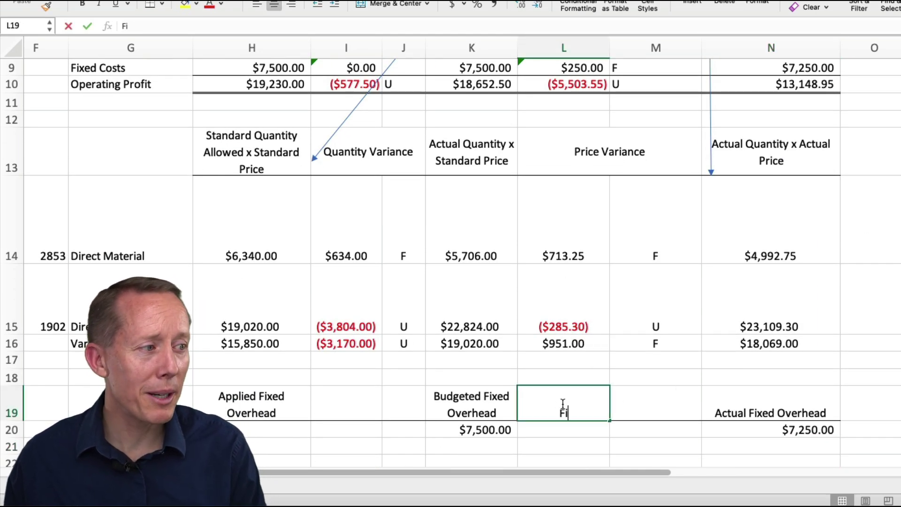
text(Fixed MOH Budget Variance)
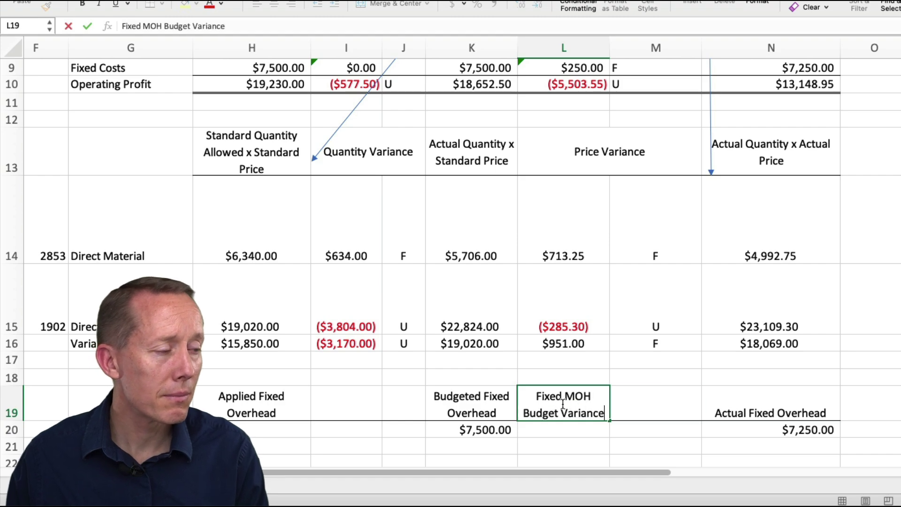
drag(562, 404, 655, 405)
click(392, 3)
Calculate the fixed MOH budget variance in L20 as budgeted minus actual fixed overhead, =K20-N20
click(560, 436)
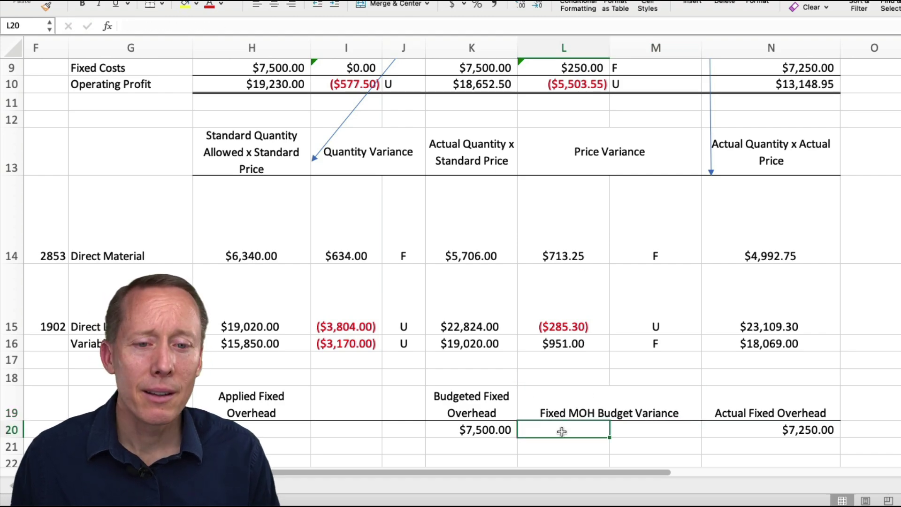
text(=)
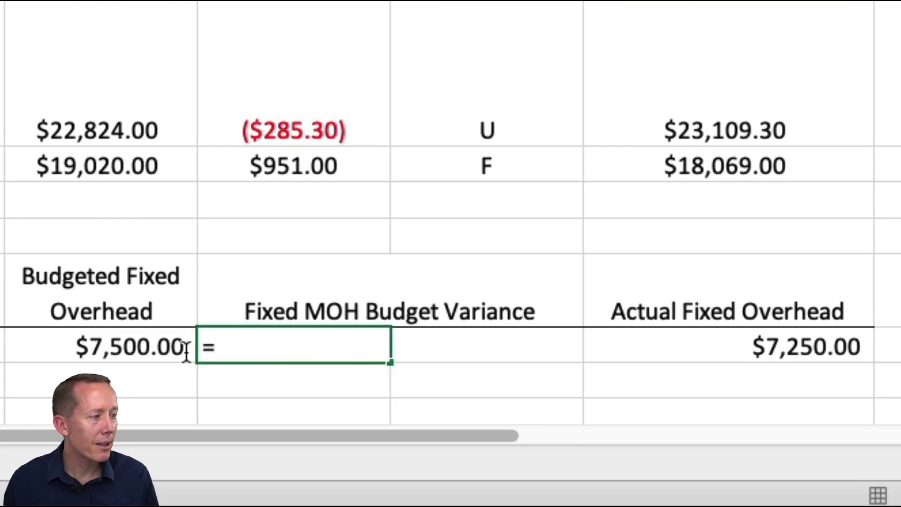
click(115, 352)
text(-)
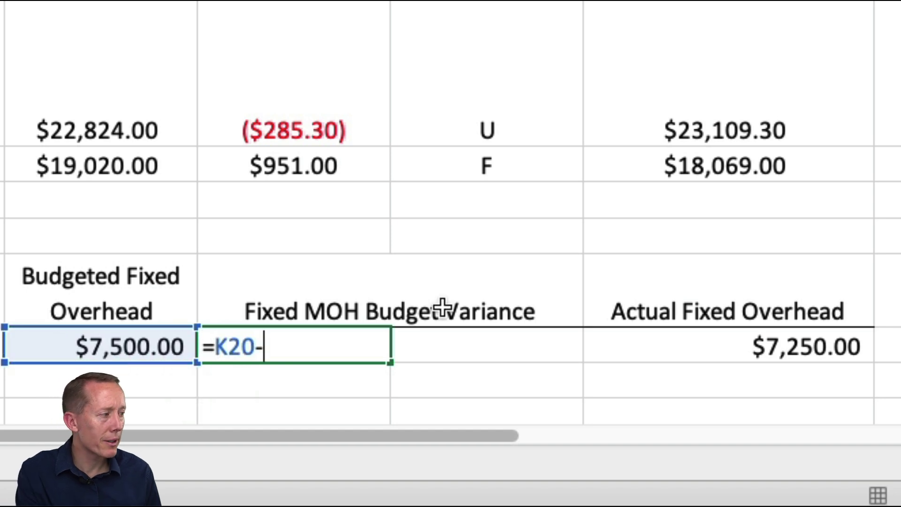
click(779, 340)
key(Return)
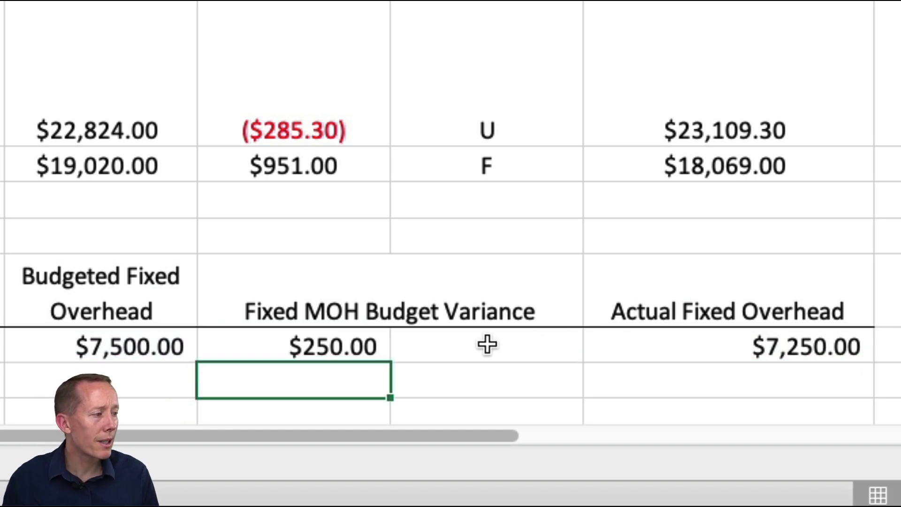
Mark the fixed MOH budget variance as favorable by entering "F" in M20
click(713, 340)
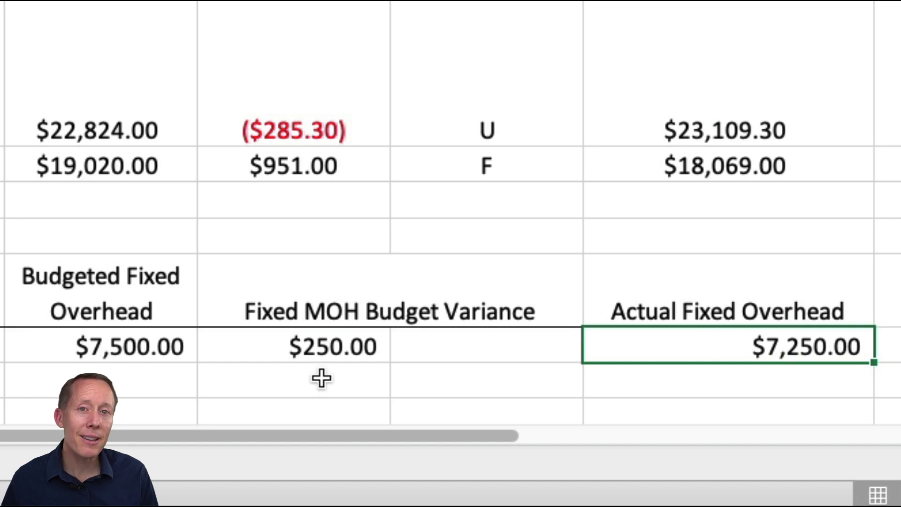
click(418, 347)
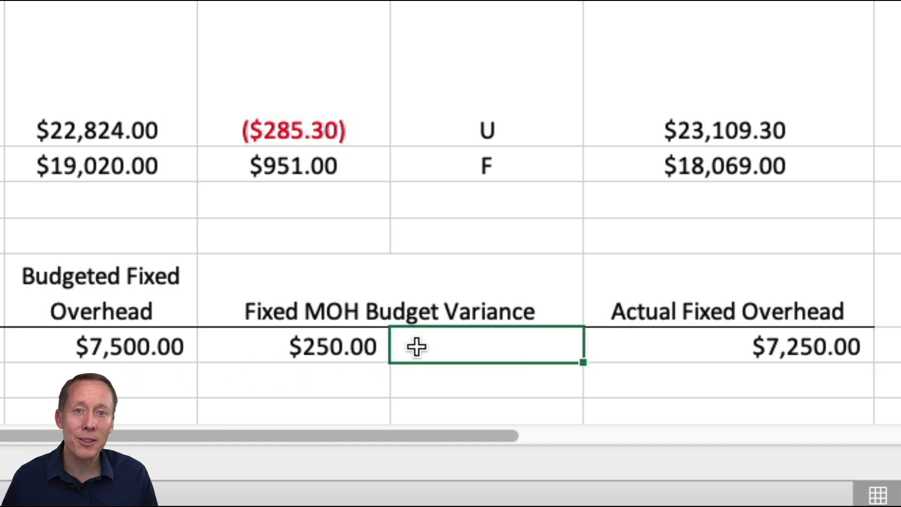
text(F)
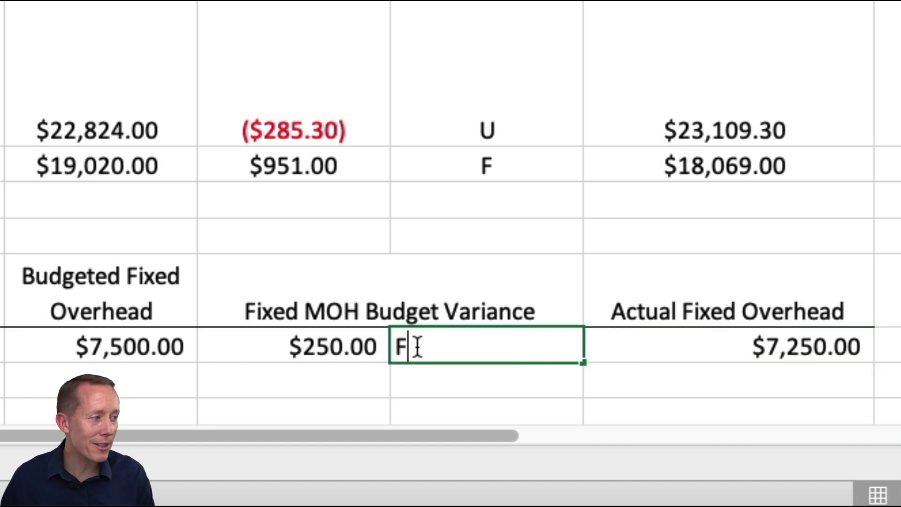
click(327, 349)
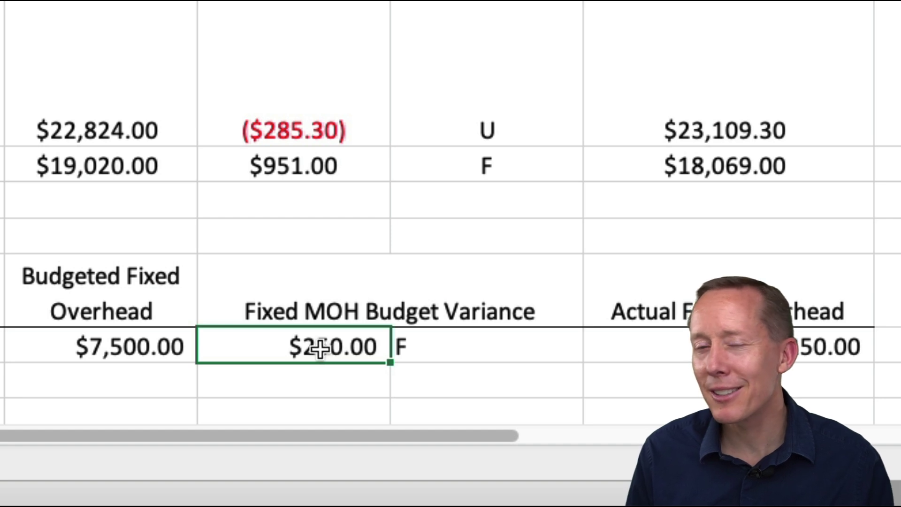
Enter the label "FMOH Rate" in E20, in the FMOH row
scroll(113, 339, left, 10)
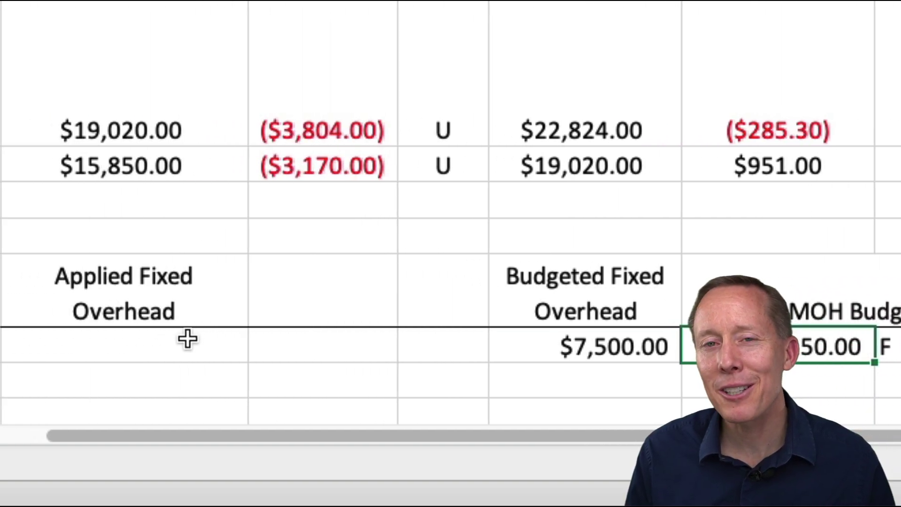
scroll(178, 336, left, 2)
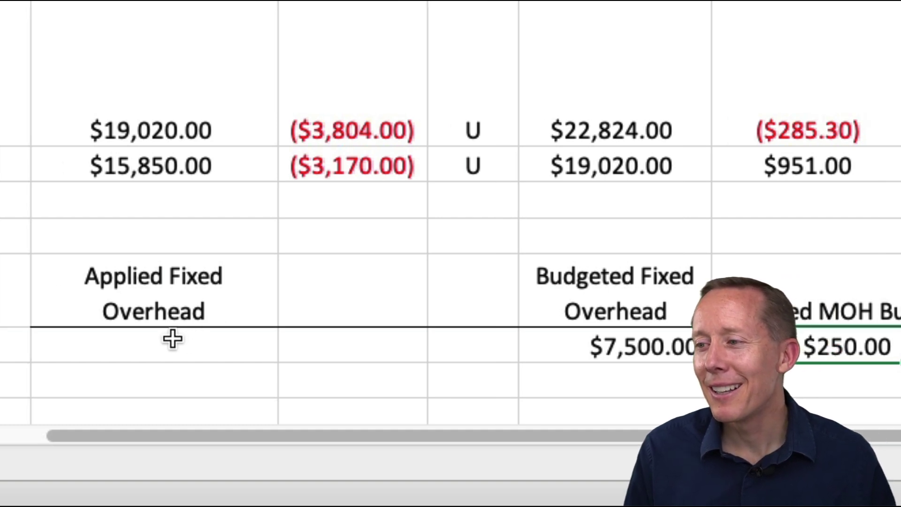
click(173, 339)
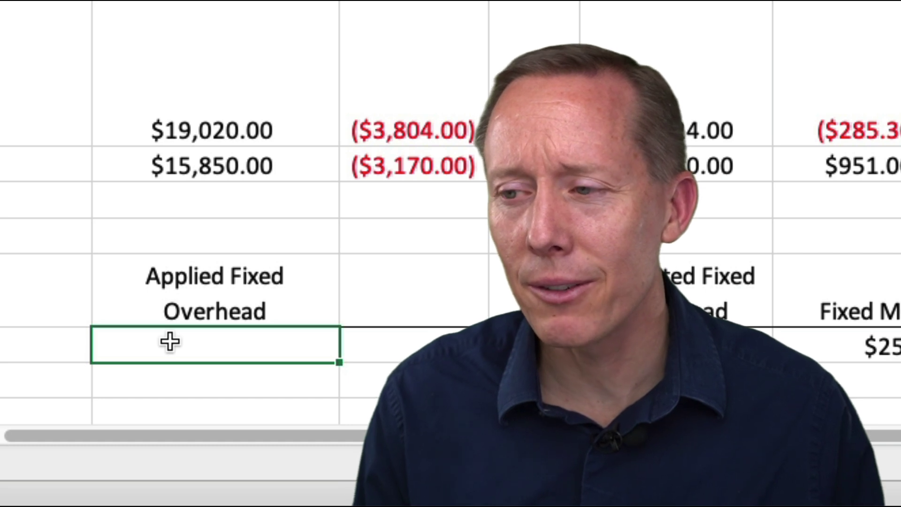
click(298, 352)
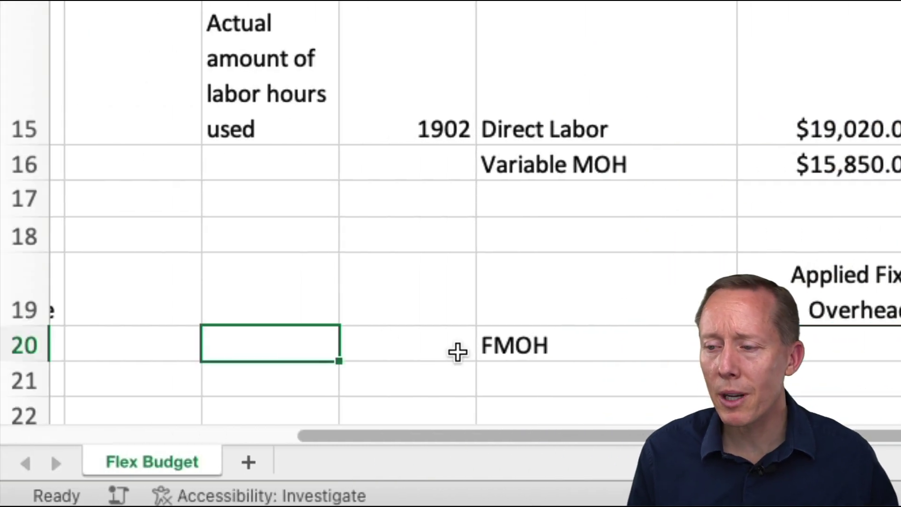
text(FMOH )
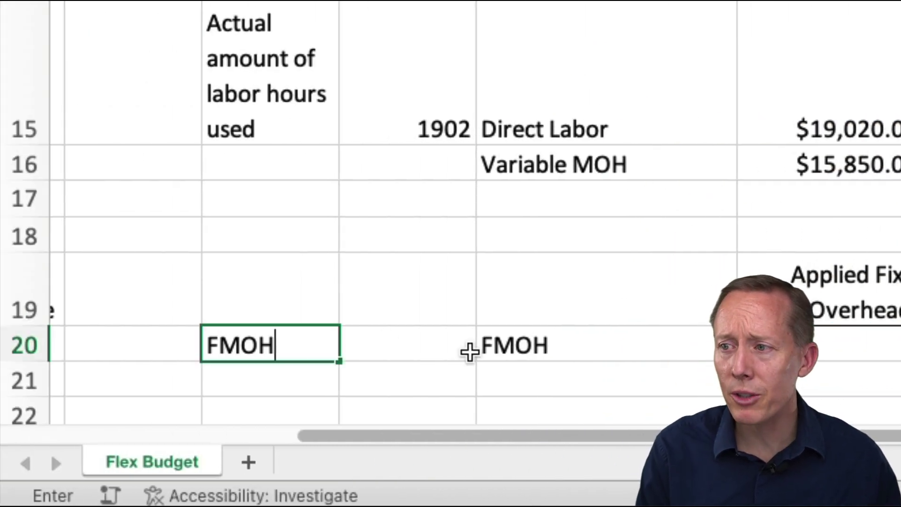
text(Rate)
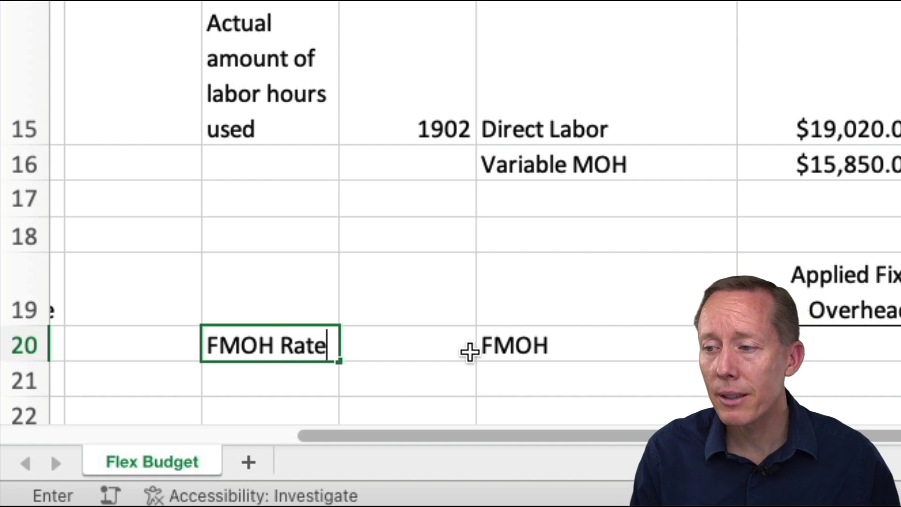
Calculate the FMOH rate in F20 as Fixed MOH divided by estimated labor hours, =B17/(B11*B3), using direct labor hours per top and estimated tops
click(470, 352)
text(=)
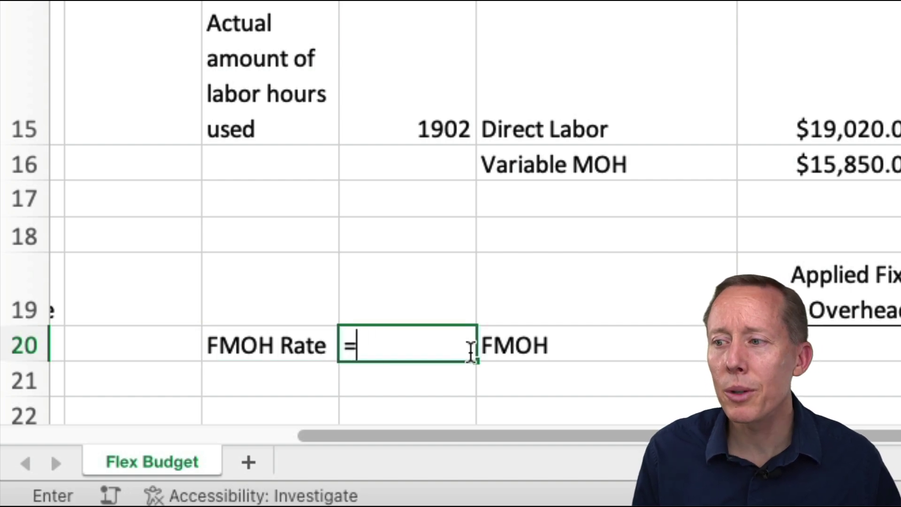
scroll(422, 249, left, 3)
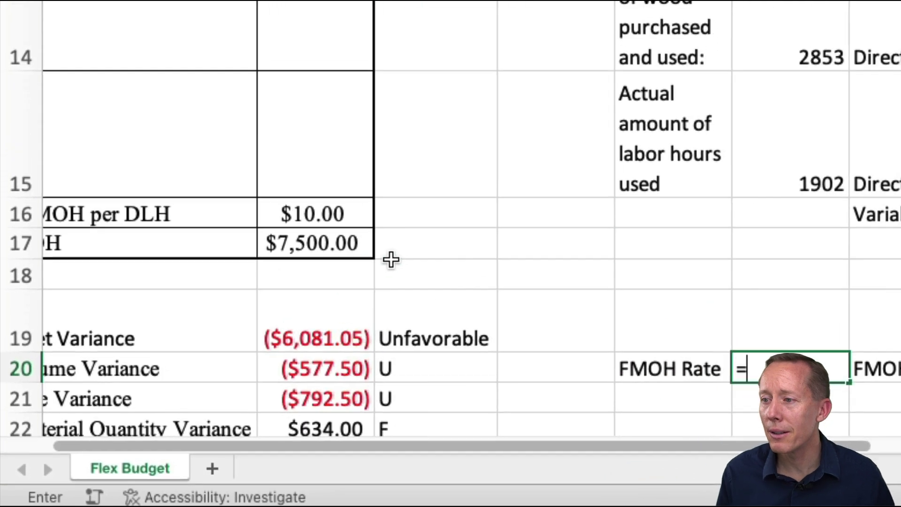
click(293, 266)
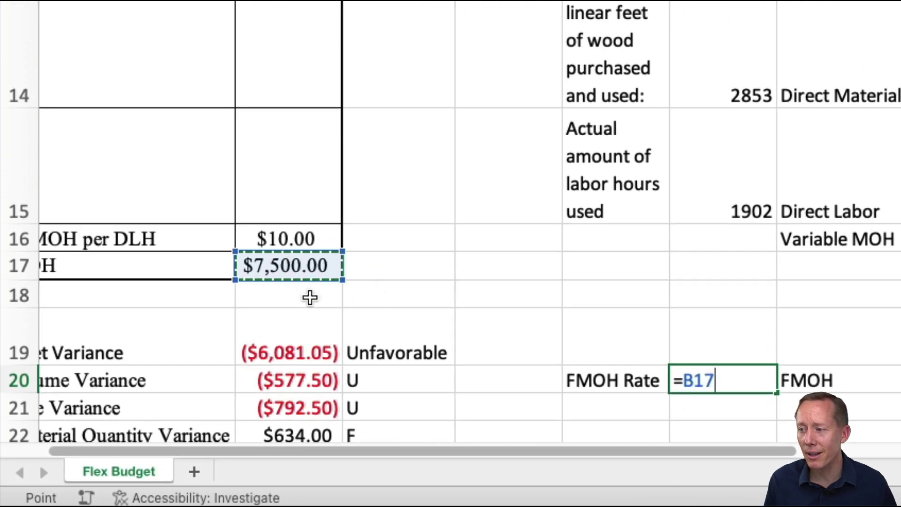
text(/()
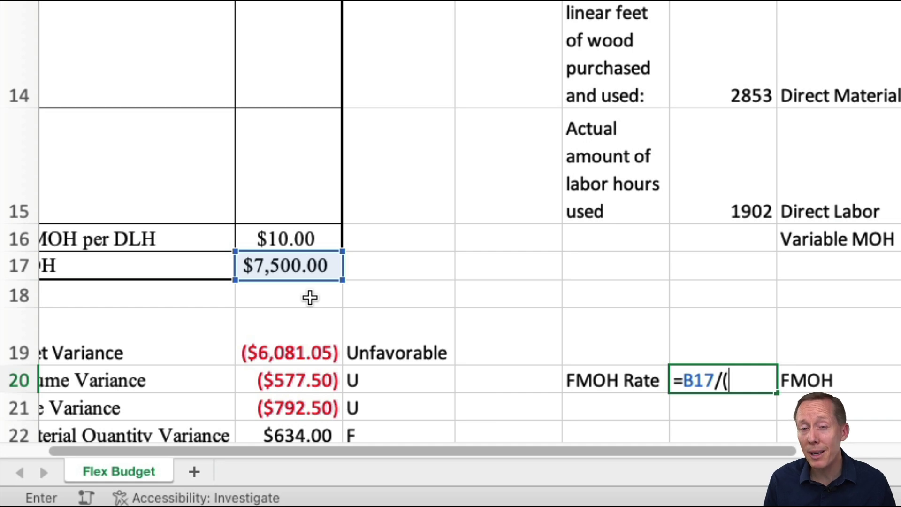
scroll(310, 297, left, 3)
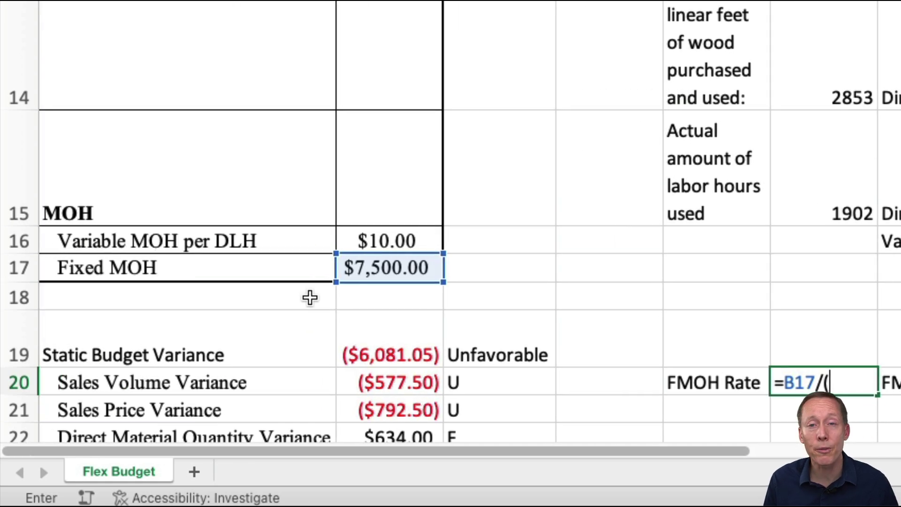
scroll(356, 229, up, 3)
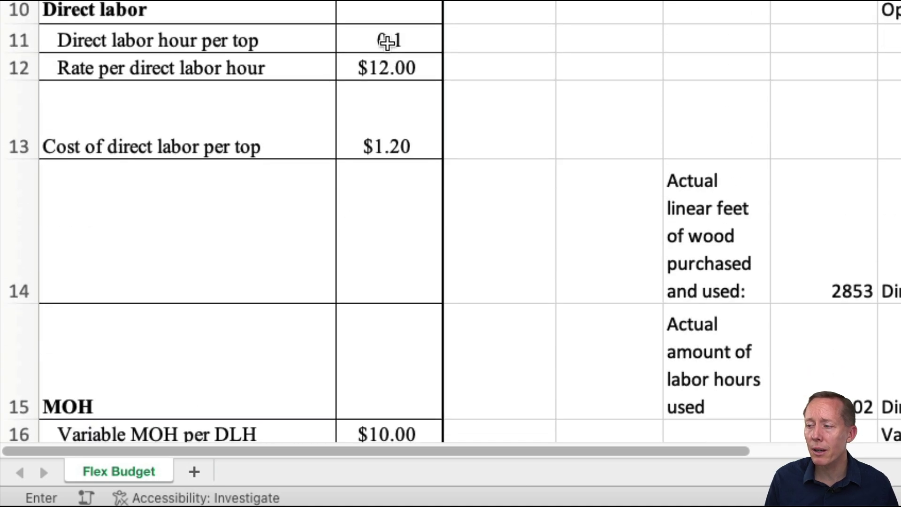
click(387, 42)
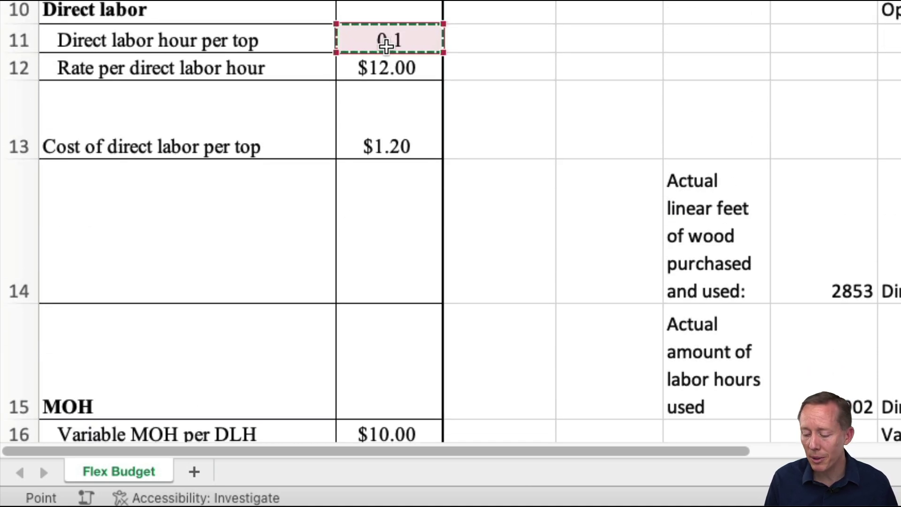
text(*)
scroll(387, 47, up, 5)
click(397, 86)
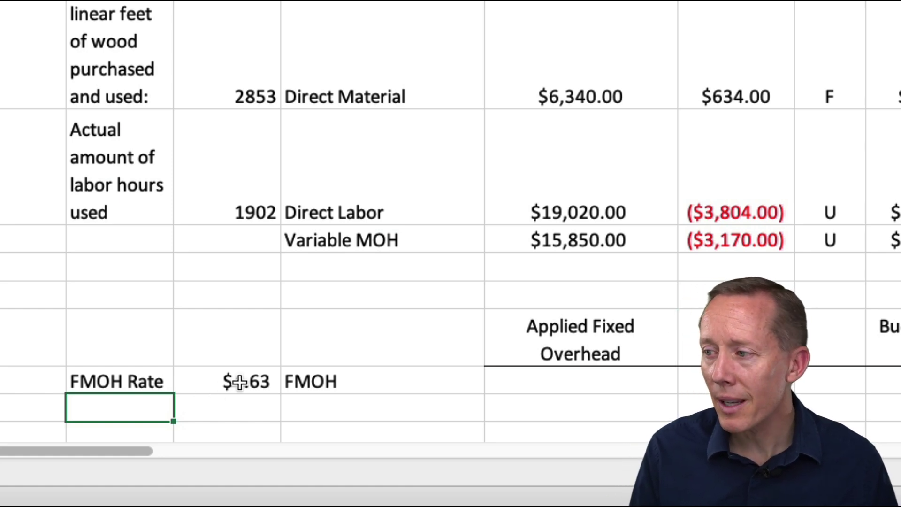
Calculate the applied fixed overhead in H20 as FMOH rate times direct labor hours per top times actual tops, =F20*B11*C3
click(590, 381)
text(=)
click(240, 382)
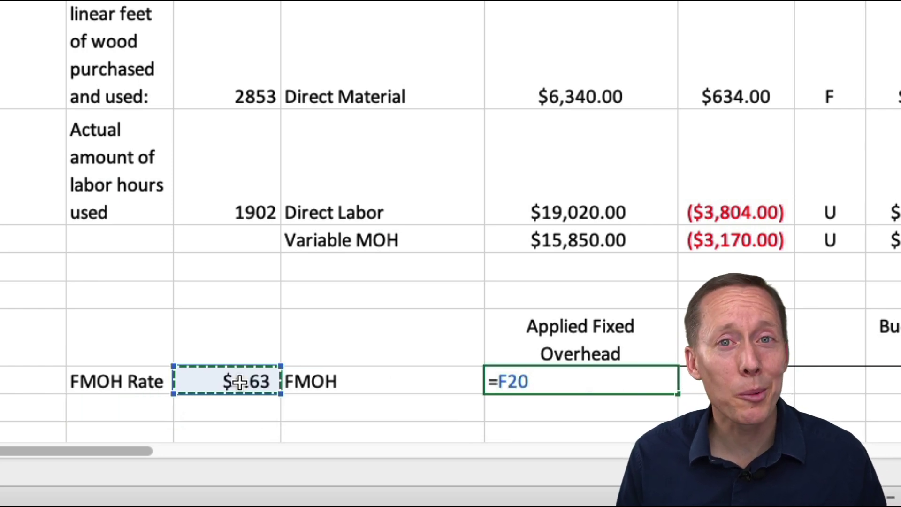
text(*)
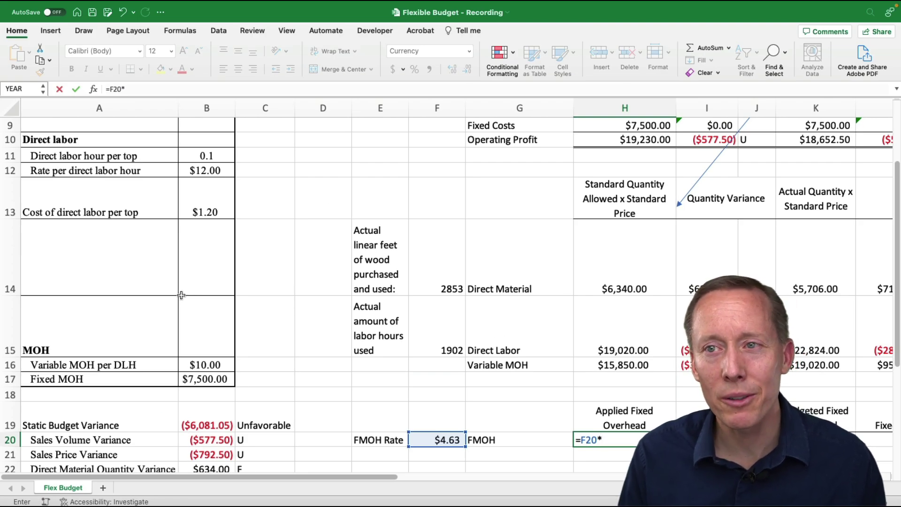
scroll(181, 294, up, 3)
click(206, 273)
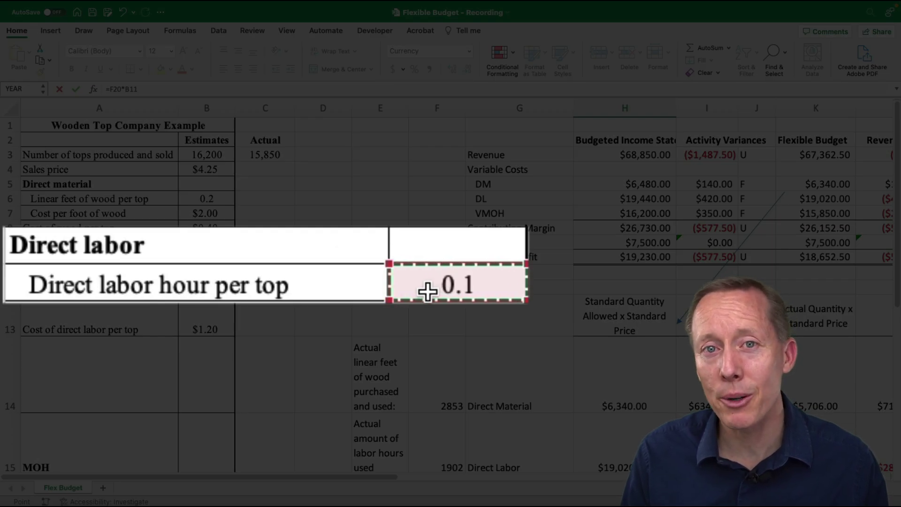
text(*)
click(265, 155)
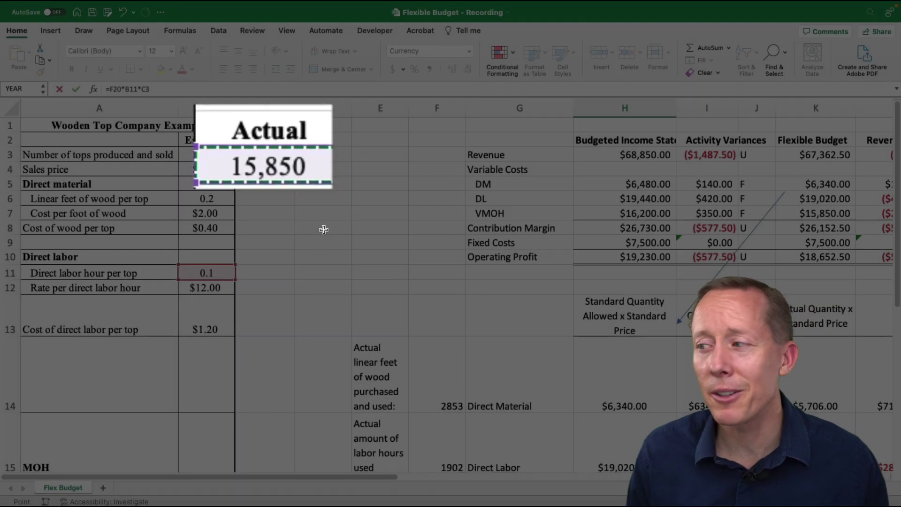
key(Return)
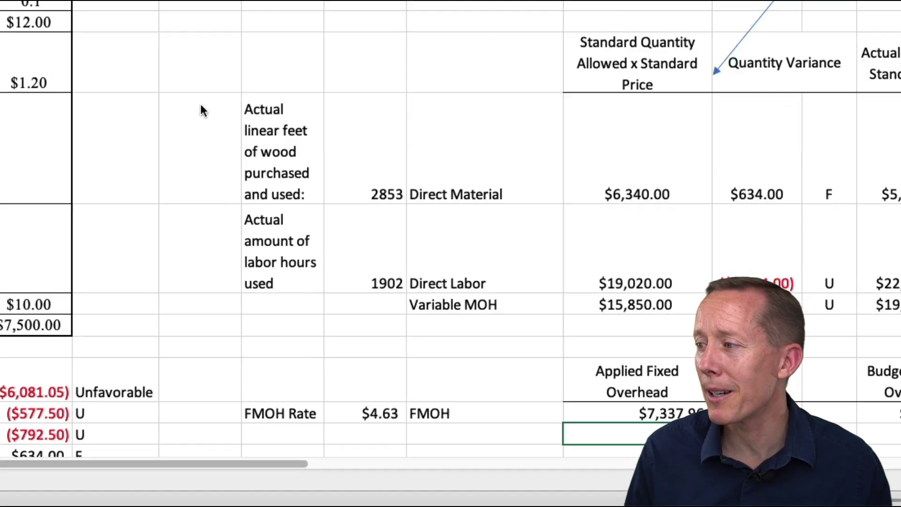
Calculate the volume variance in I20 as applied minus budgeted fixed overhead, =H20-K20
scroll(391, 40, down, 2)
click(622, 171)
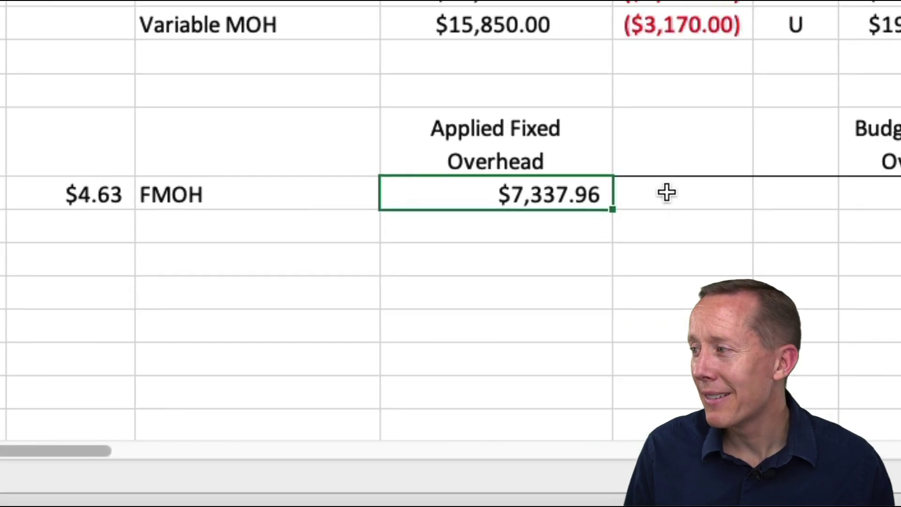
click(552, 178)
click(421, 213)
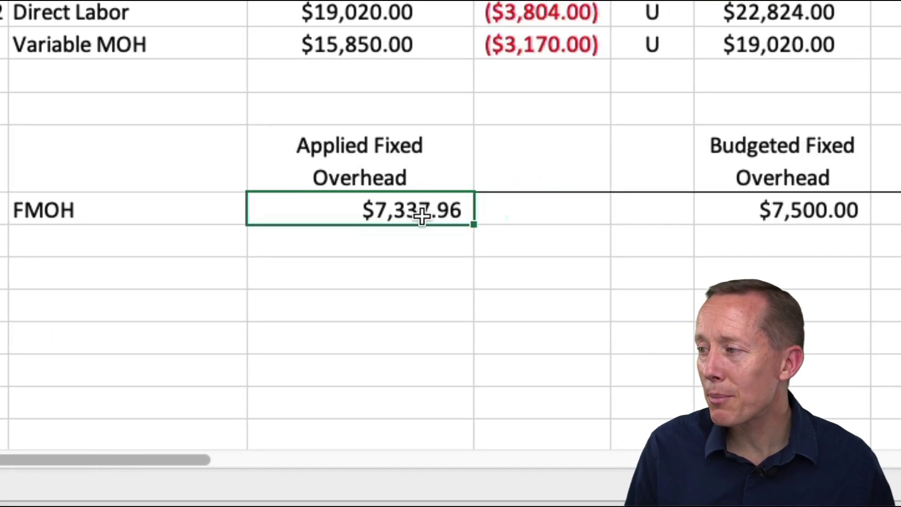
click(801, 214)
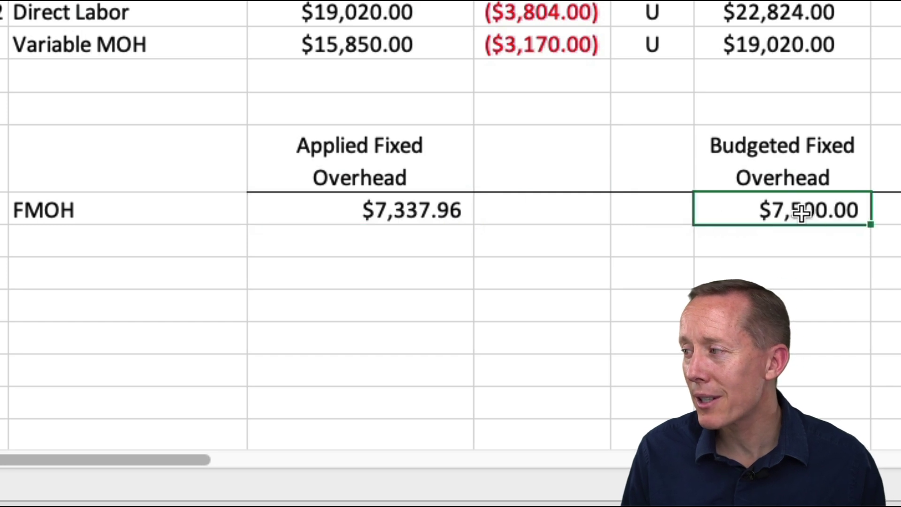
click(517, 217)
text(=)
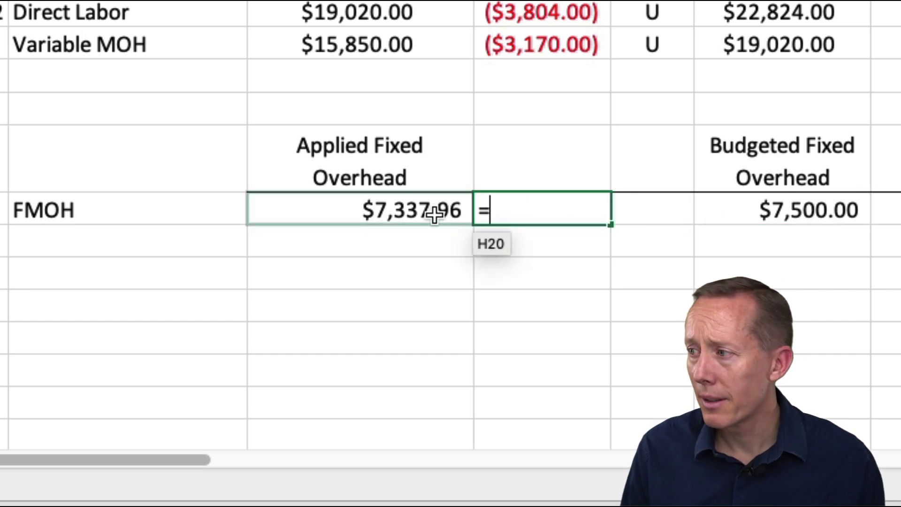
click(406, 214)
text(-)
click(769, 211)
key(Return)
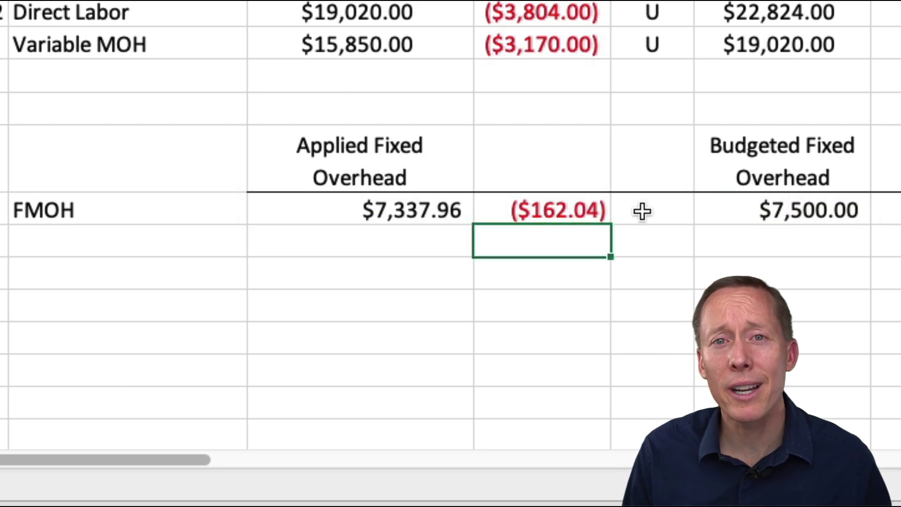
Enter the heading "Fixed Overhead Volume Variance" in I19 and merge and center it across I19:J19
click(527, 181)
text(Fixed Overhead Volume Variance)
key(shift+Right)
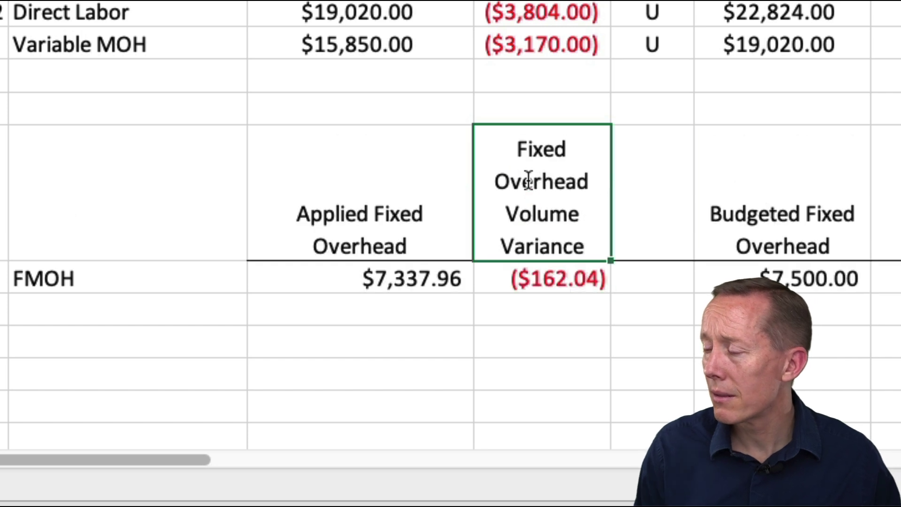
Mark the fixed overhead volume variance as unfavorable by entering "U" in J20
click(652, 277)
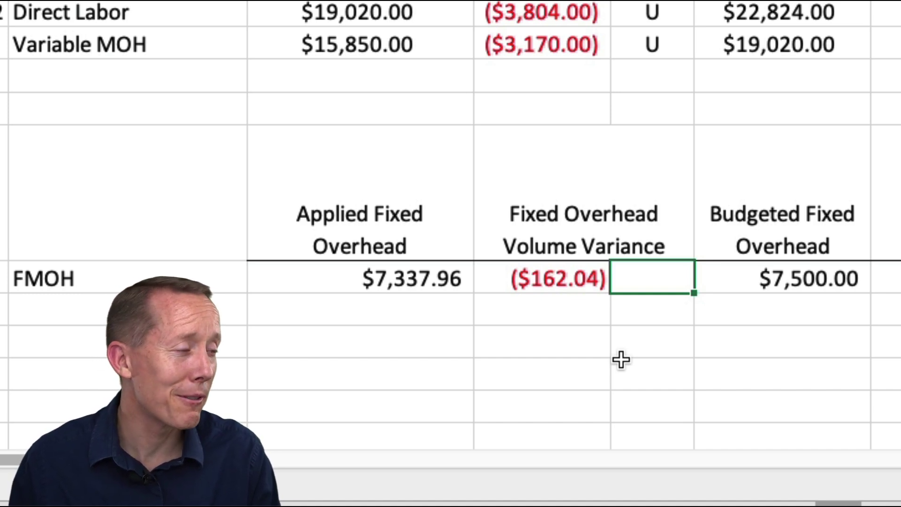
click(425, 276)
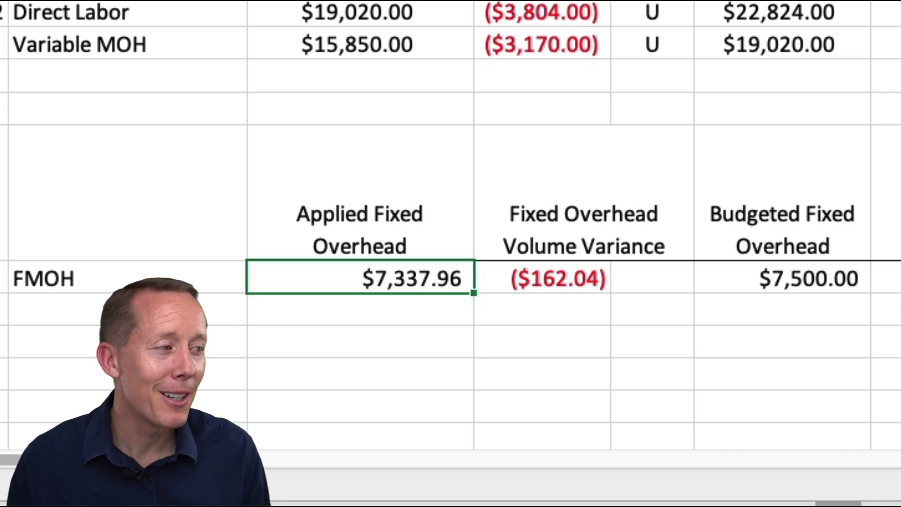
click(658, 282)
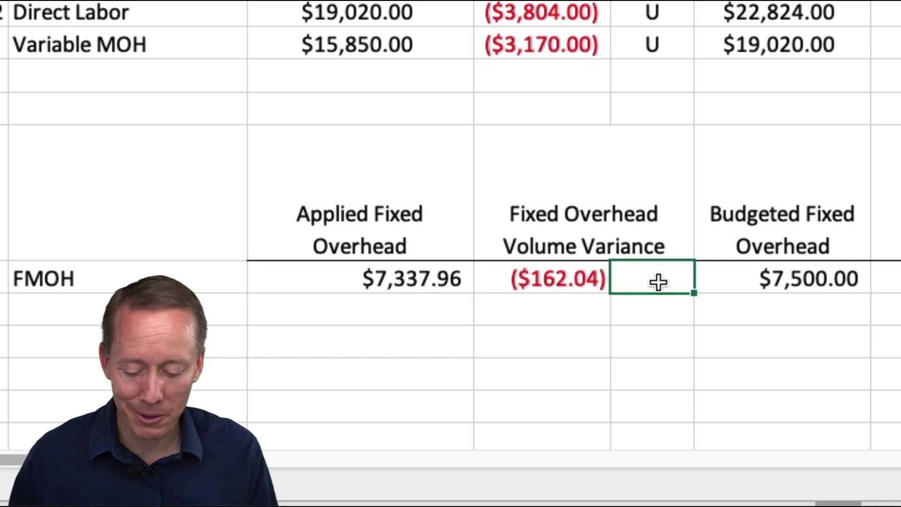
text(U)
click(400, 278)
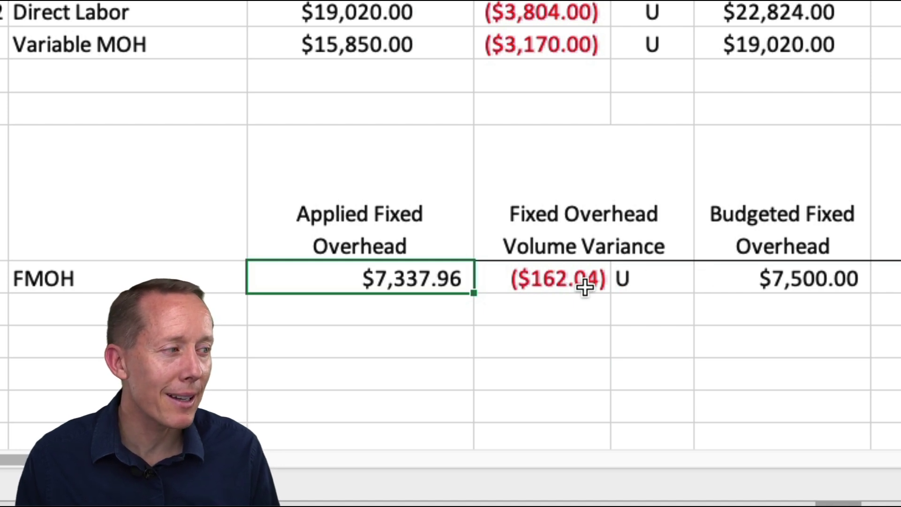
Examine how the fixed overhead volume variance and the fixed MOH budget variance relate to the static budget variance in B19
click(630, 277)
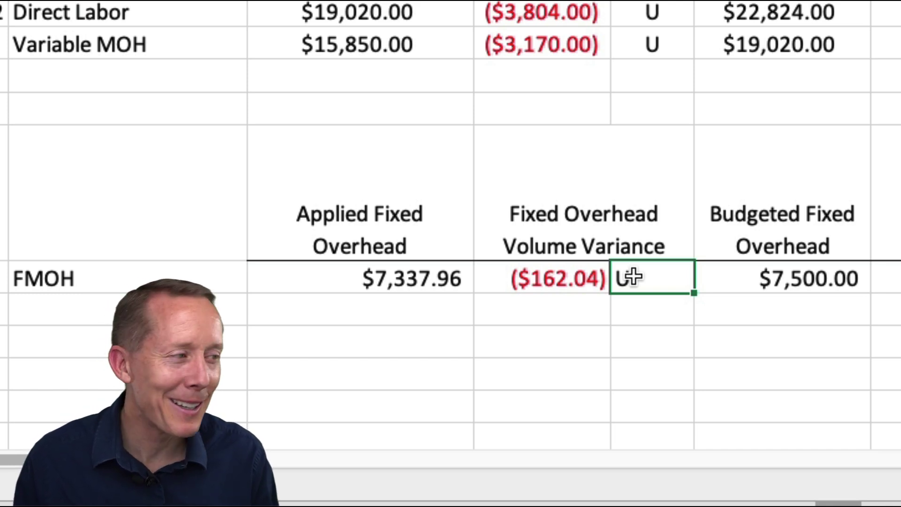
click(568, 278)
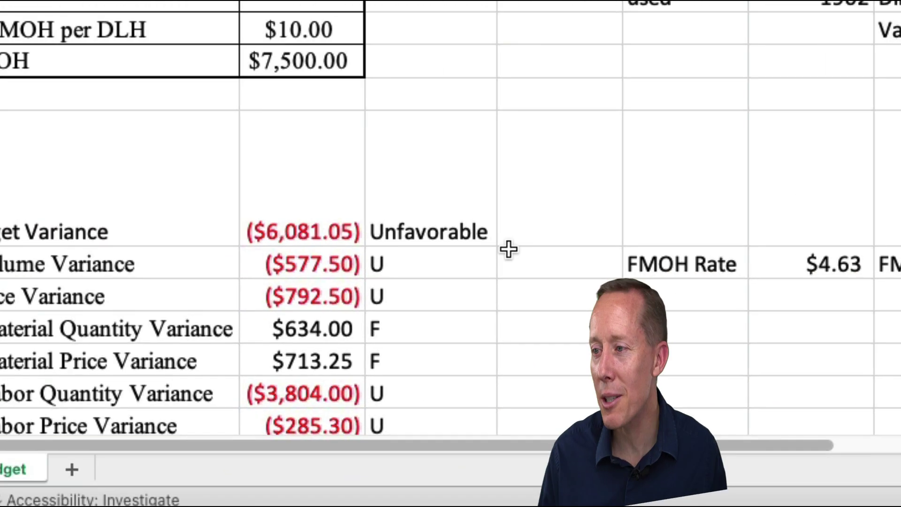
click(469, 216)
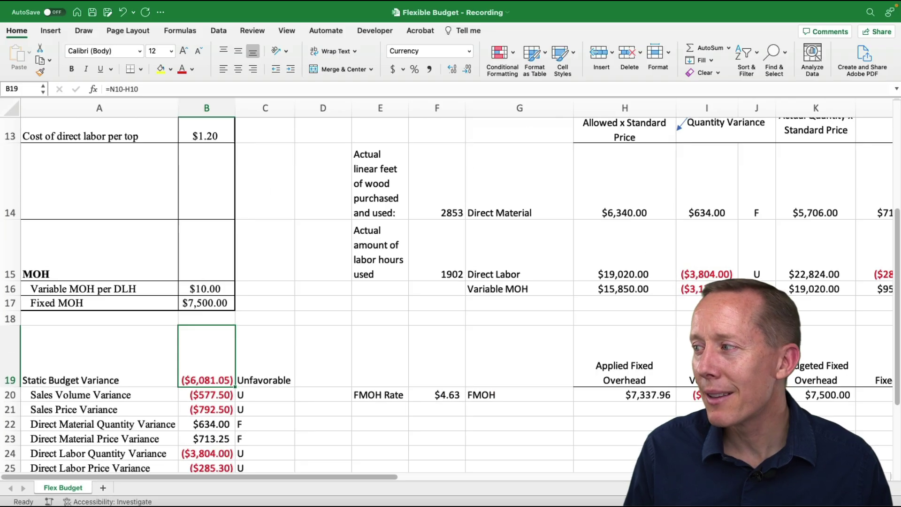
click(706, 395)
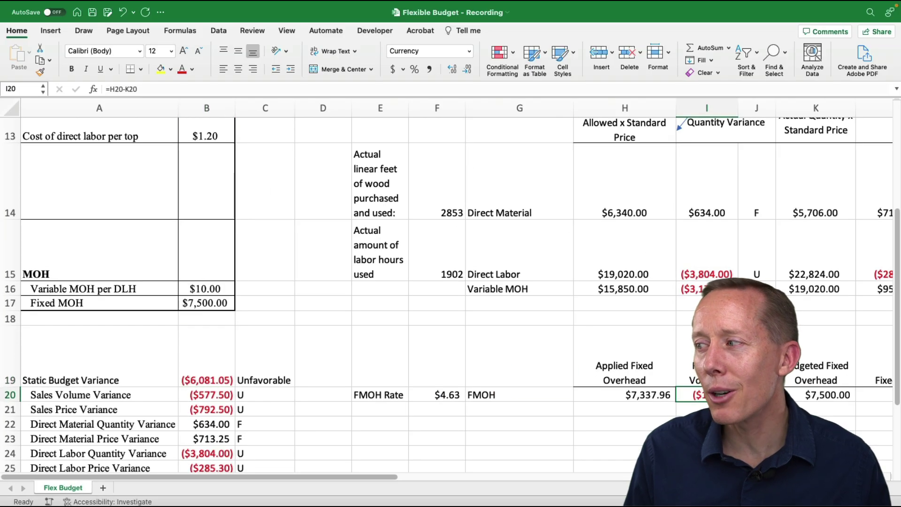
scroll(704, 396, right, 5)
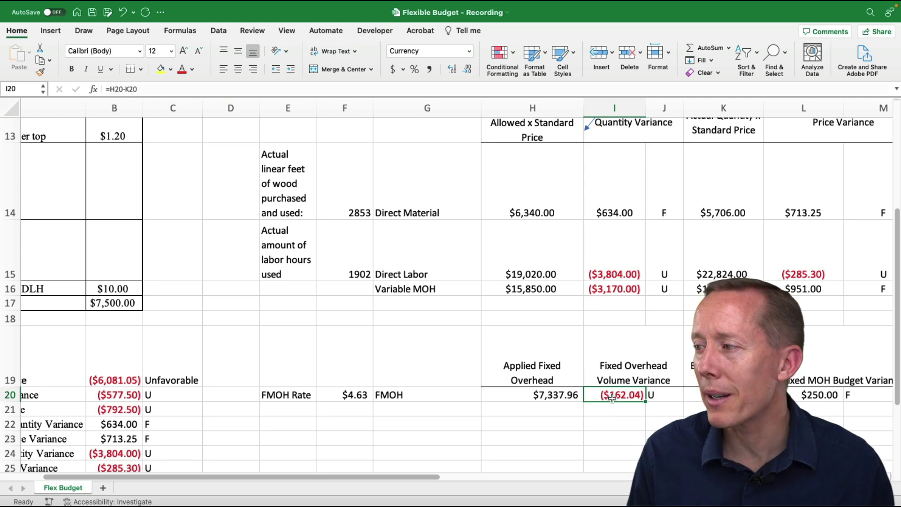
scroll(606, 397, right, 5)
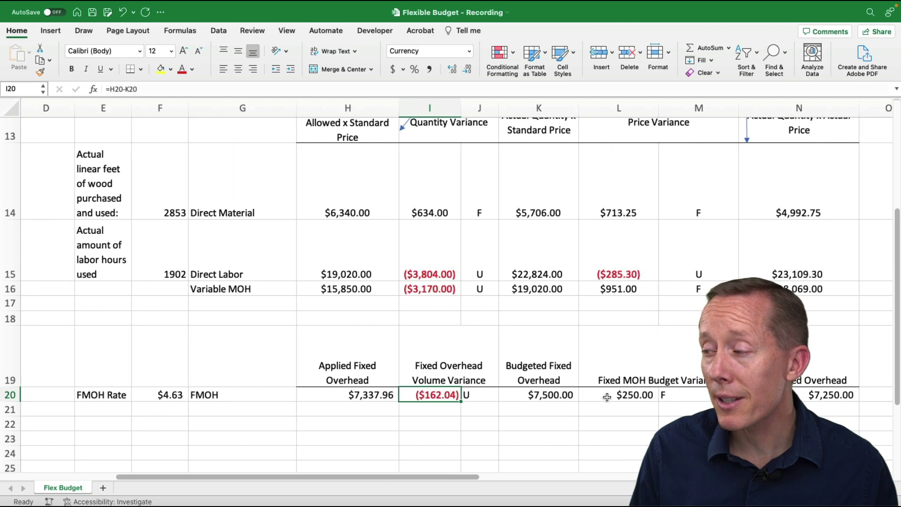
scroll(549, 392, left, 5)
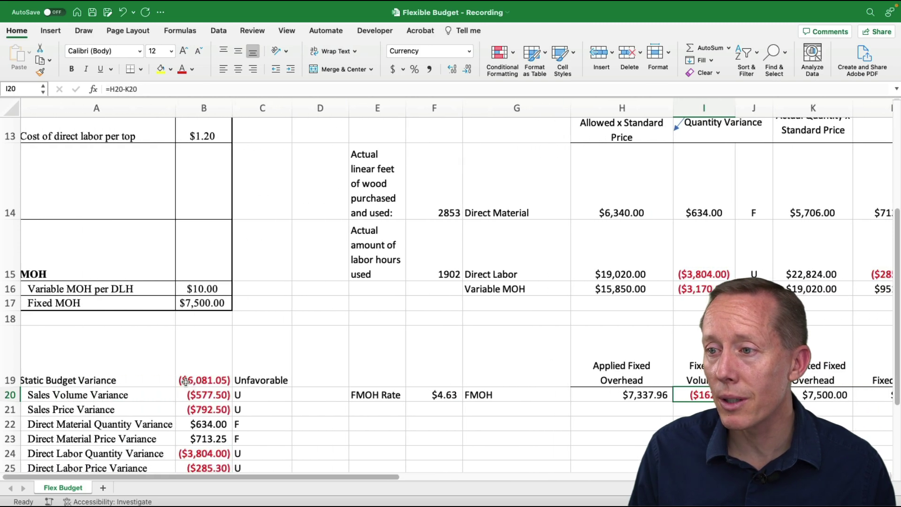
scroll(336, 370, right, 4)
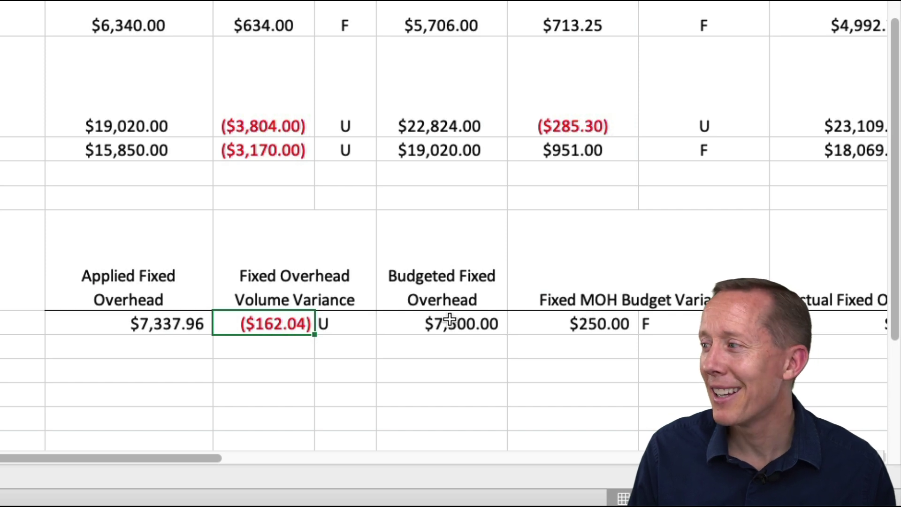
Add the label "Fixed MOH Budget Variance" in A28, below VMOH Price Variance in the static budget variance list
scroll(178, 342, down, 5)
click(108, 299)
text(Fixed MOH Budget Variance)
key(Tab)
Link the fixed MOH budget variance amount into B28 with =L20 and its favorable flag into C28 with =M20
text(=)
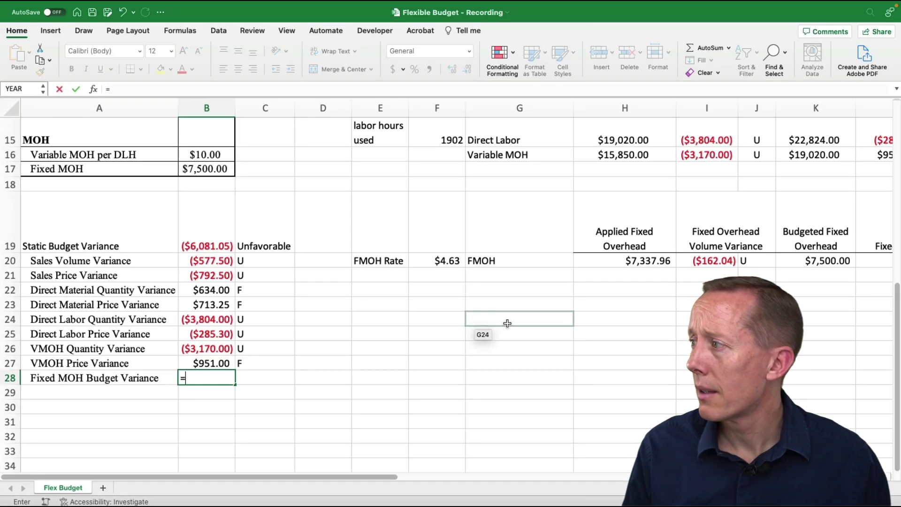
scroll(503, 317, right, 3)
click(804, 262)
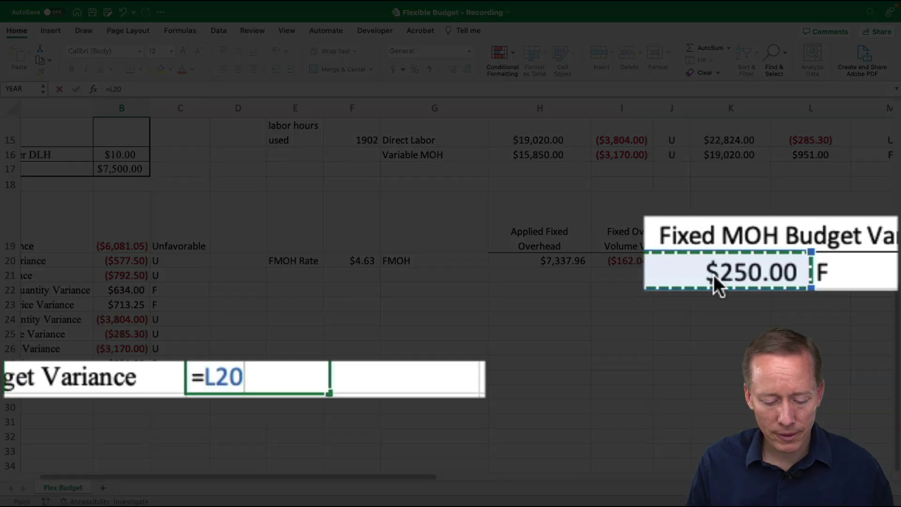
key(Tab)
text(=)
click(865, 266)
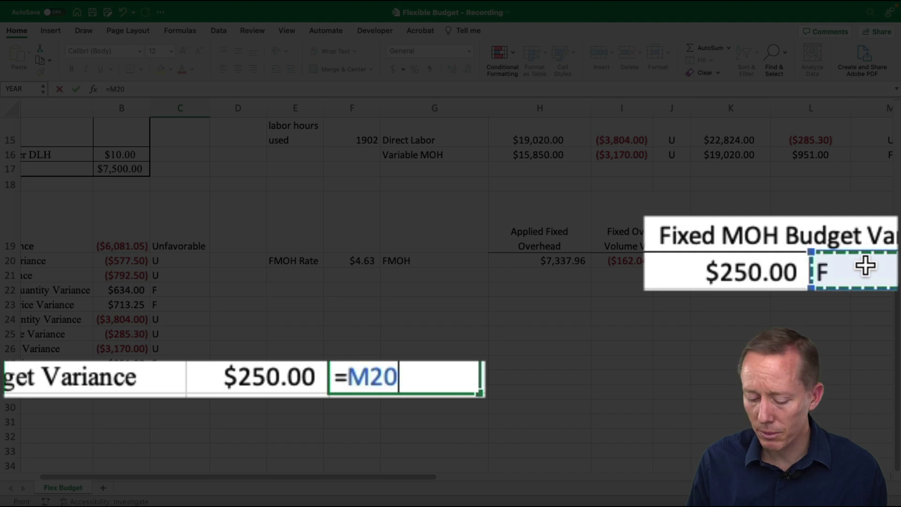
key(Return)
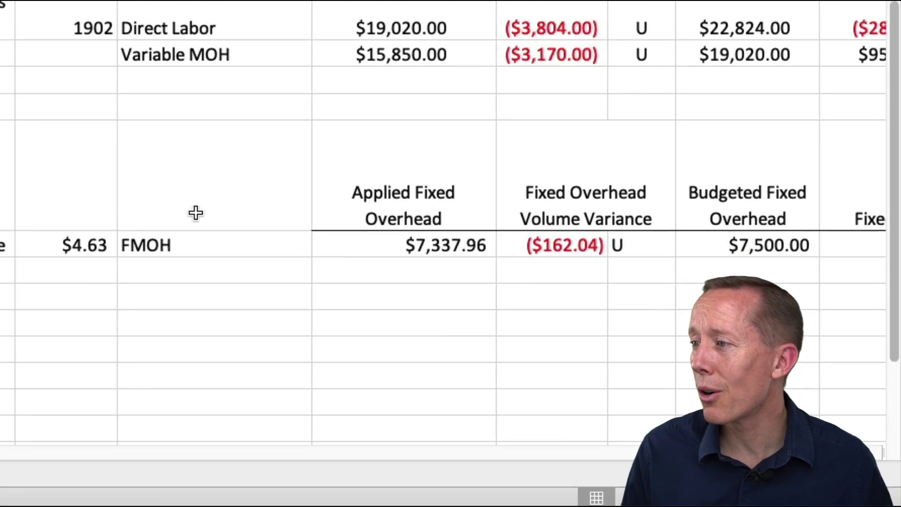
Compare the fixed MOH budget variance in L20:M20 with the fixed overhead volume variance in I19:J20
scroll(497, 244, right, 5)
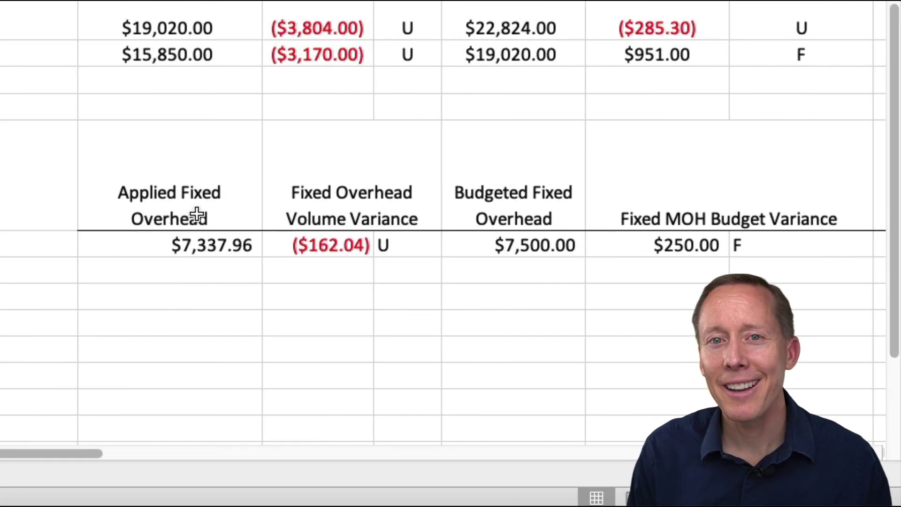
scroll(740, 211, right, 5)
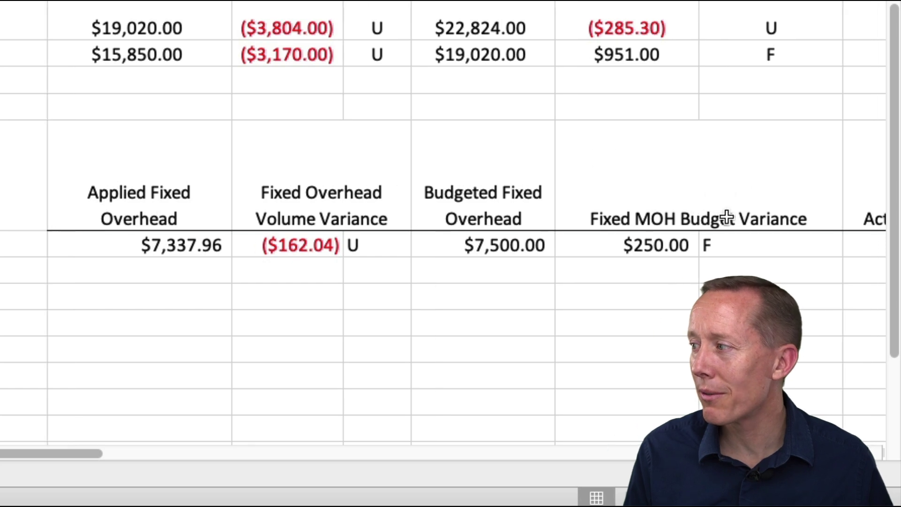
drag(576, 243, 618, 236)
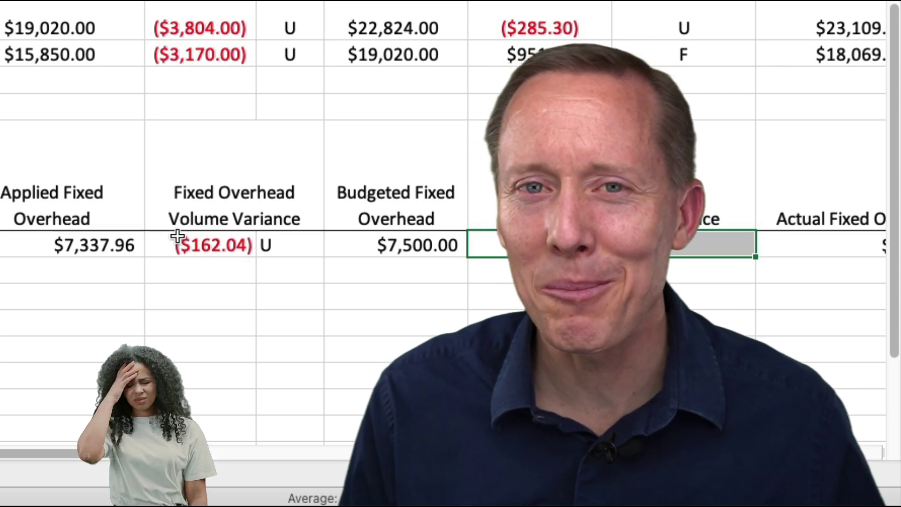
drag(242, 243, 265, 220)
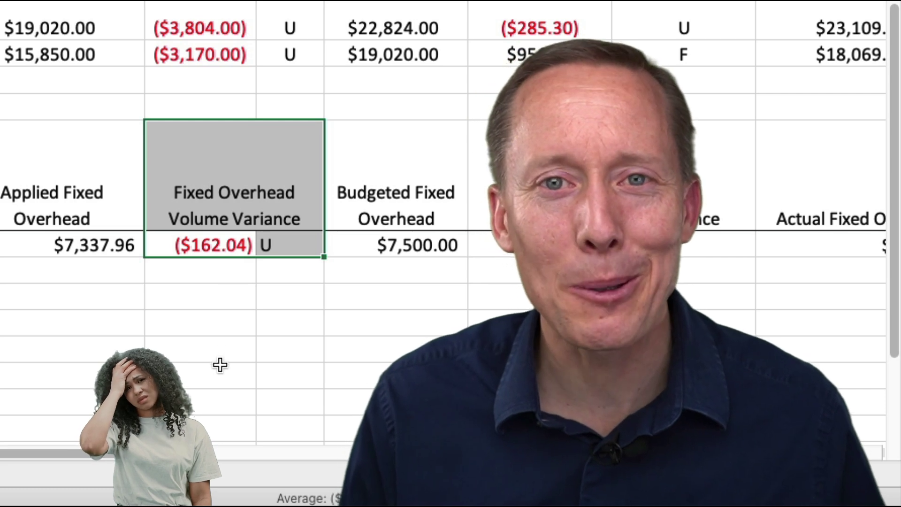